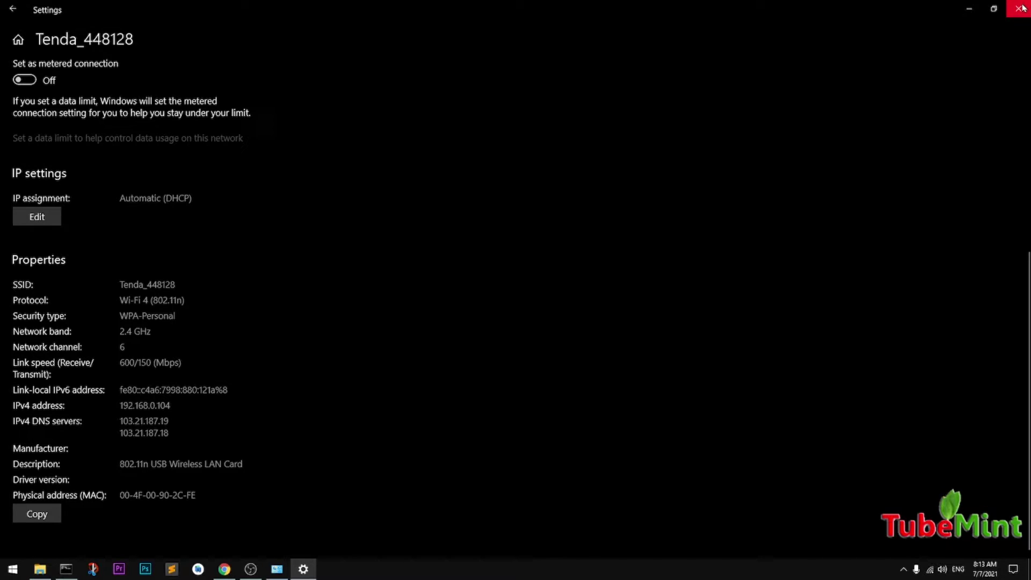
- Close the Wi-Fi network properties page in Settings, leaving Programs and Features visible
left_click(1019, 8)
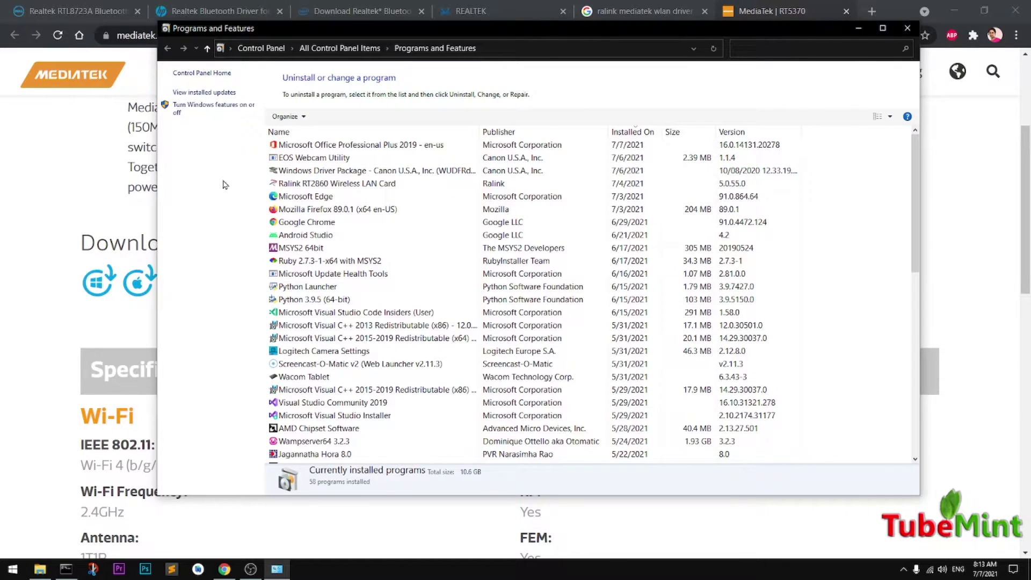
- Refresh the program list and completely uninstall Ralink RT2860 Wireless LAN Card
key("F5")
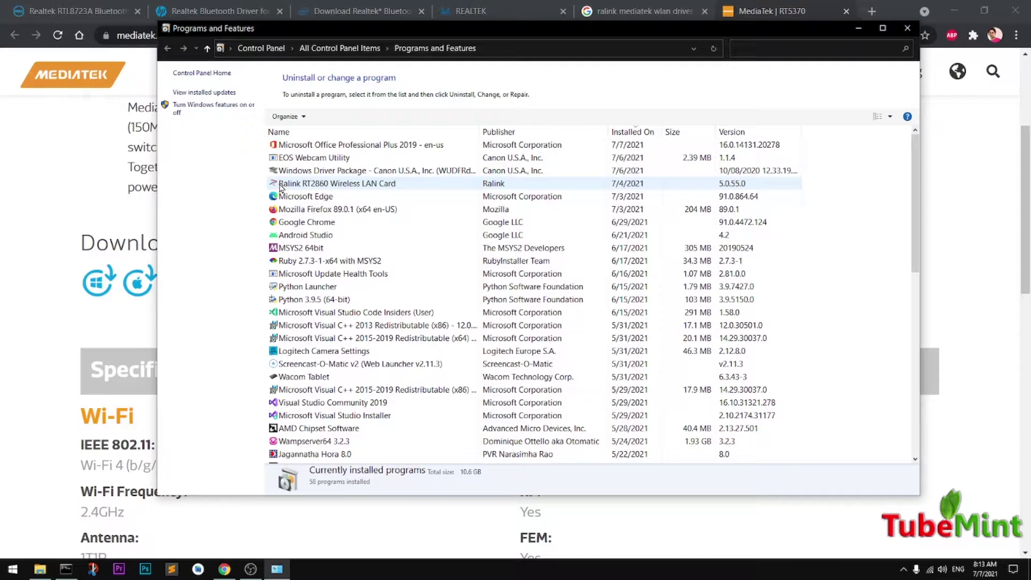
left_click(280, 187)
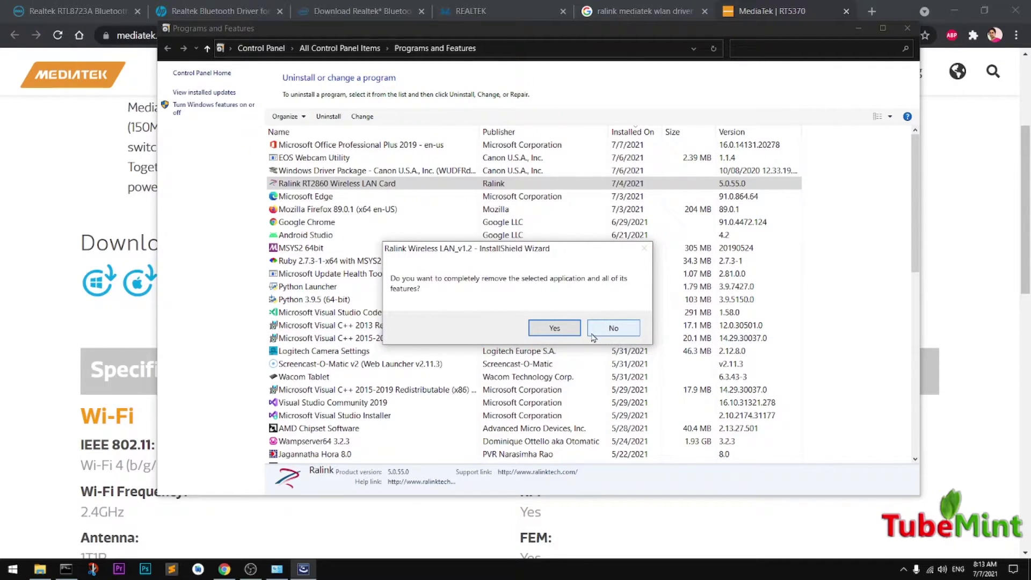
left_click(561, 329)
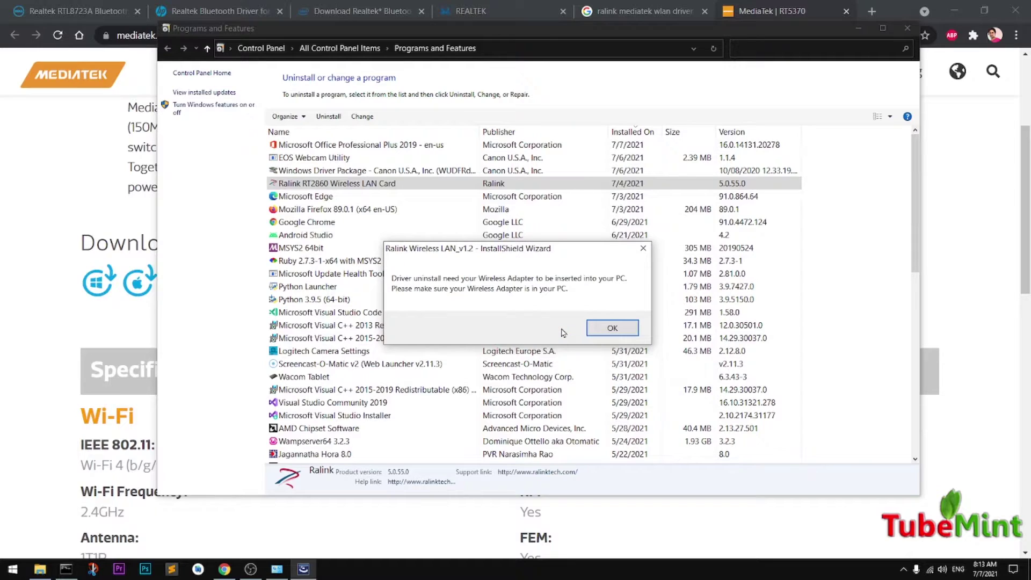
left_click(611, 329)
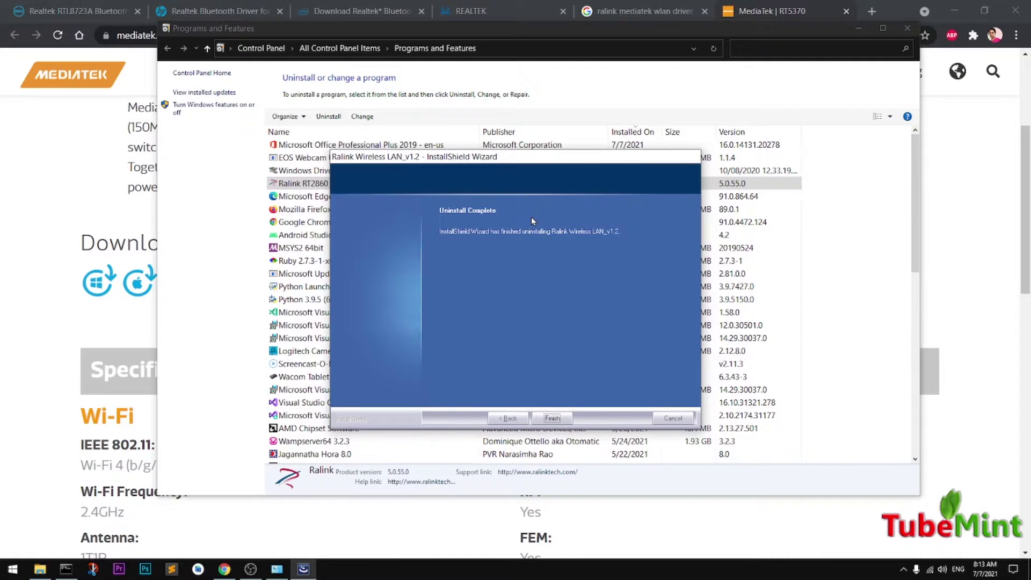
left_click(554, 419)
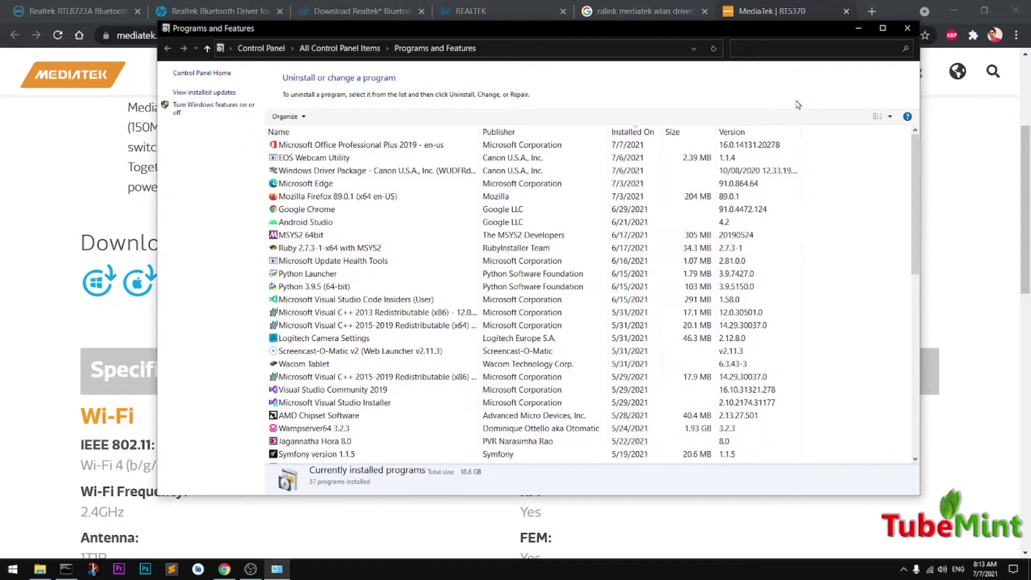
- Close Programs and Features and download the RT5370 Windows driver zip from the MediaTek page
left_click(907, 28)
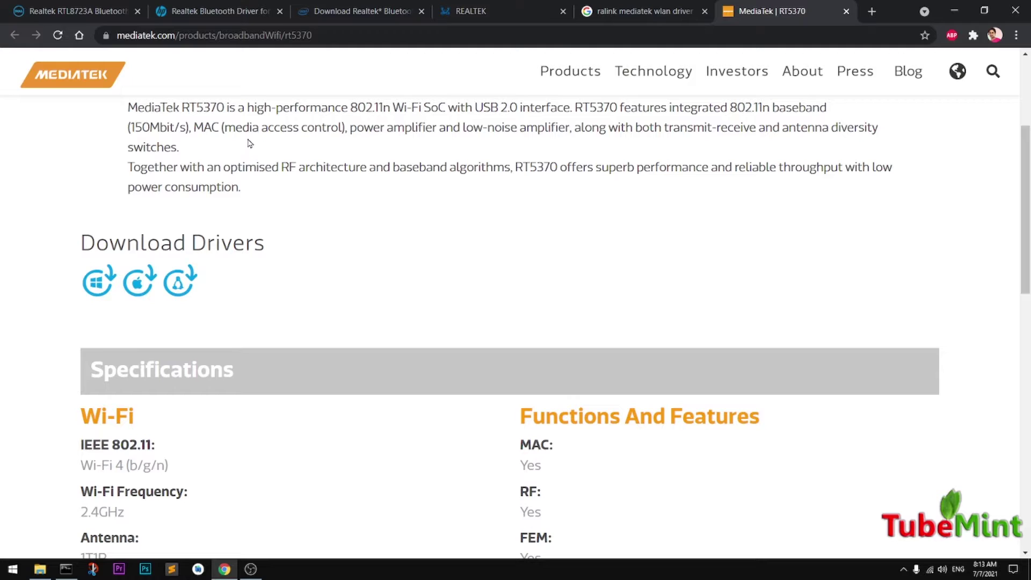
scroll(537, 279, "up", 4)
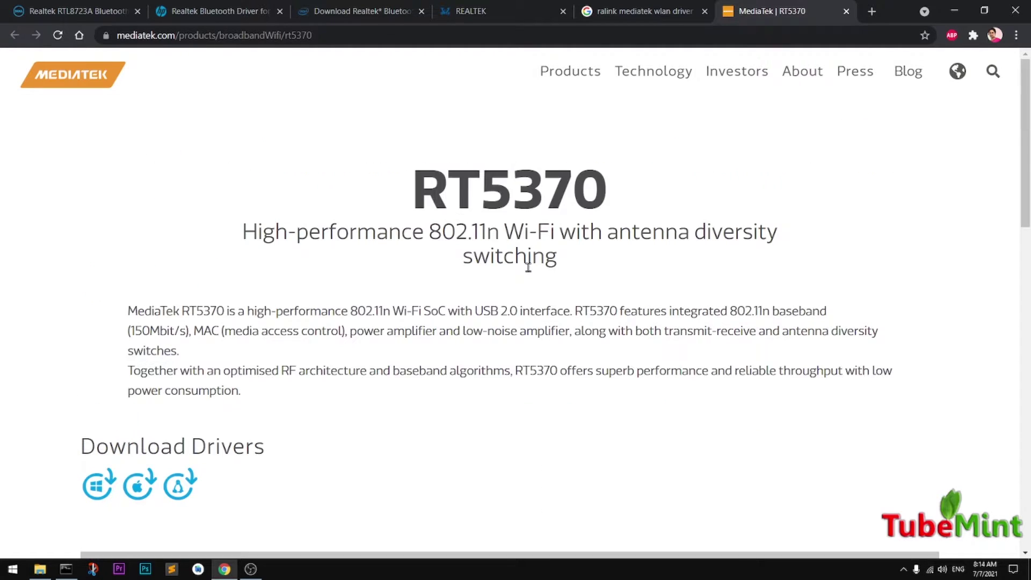
scroll(527, 269, "down", 3)
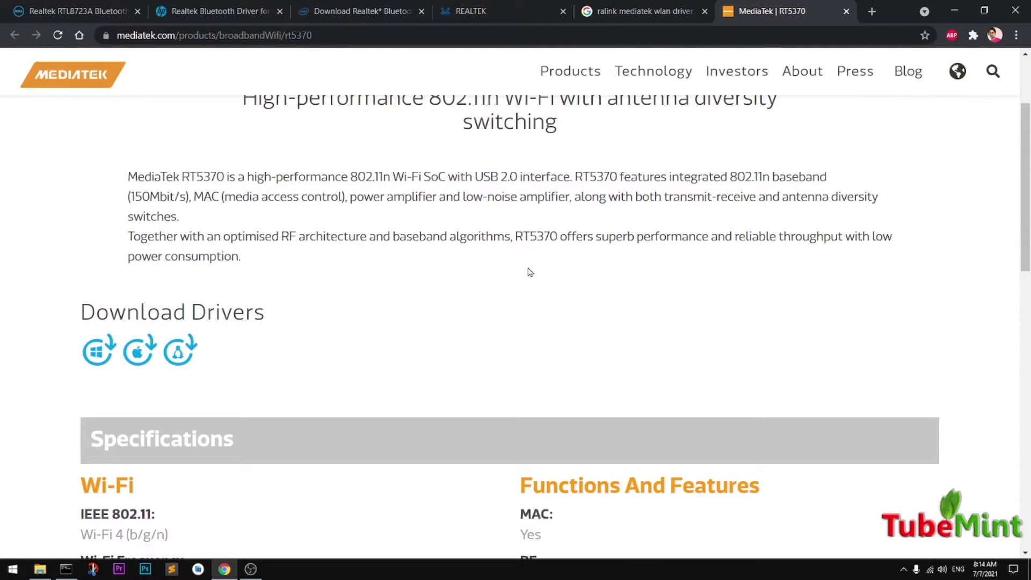
left_click(312, 35)
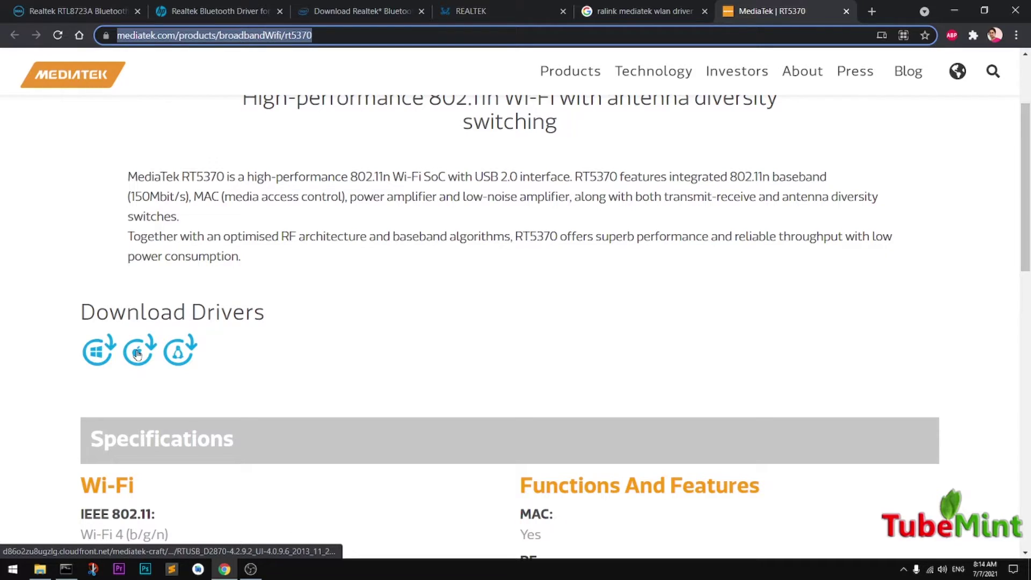
left_click_drag(285, 320, 75, 315)
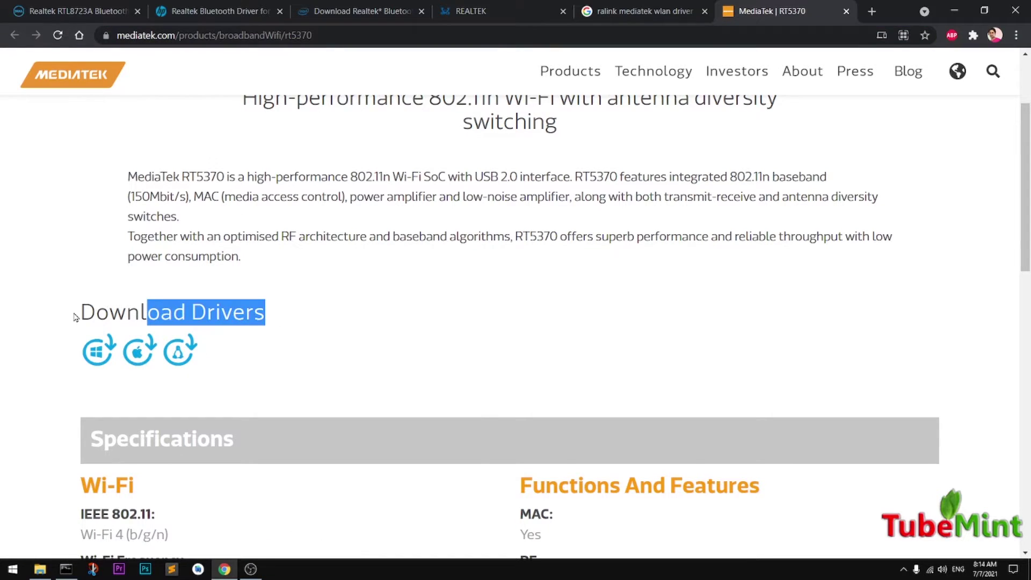
left_click(339, 271)
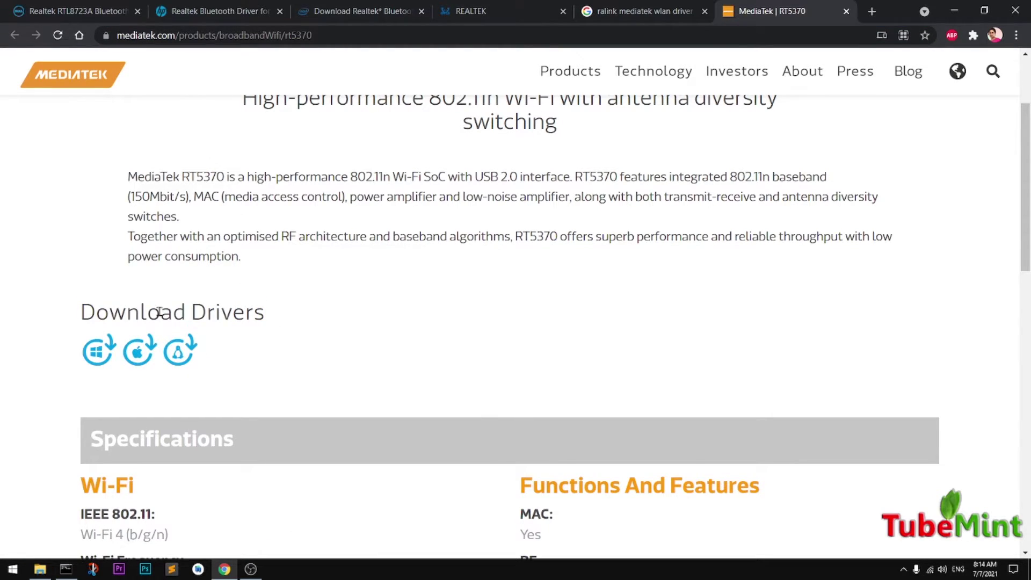
left_click(104, 357)
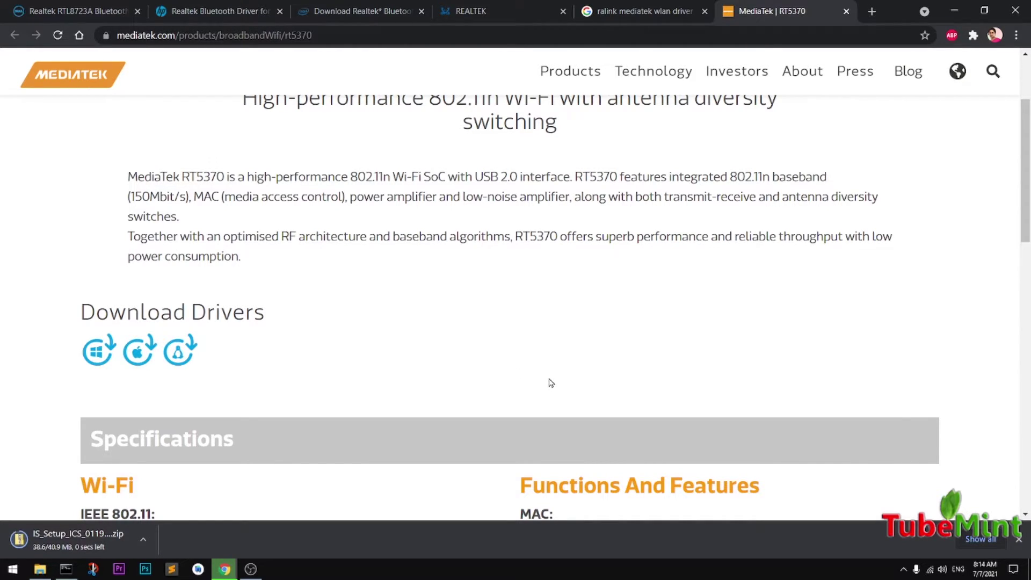
- Show the finished IS_Setup_ICS_011916_1.5.39.173 (1).zip in its Downloads folder
left_click(143, 541)
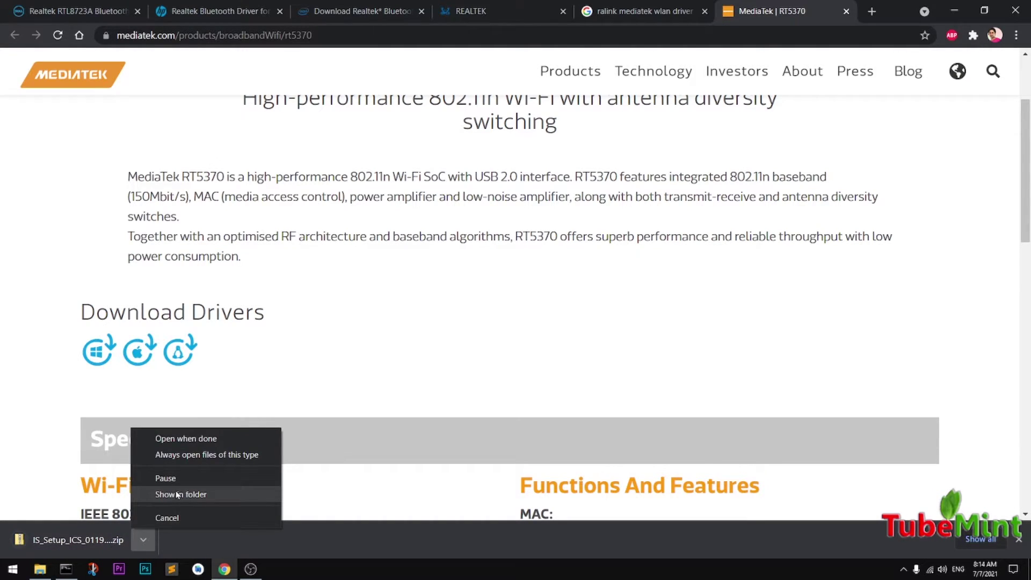
left_click(194, 494)
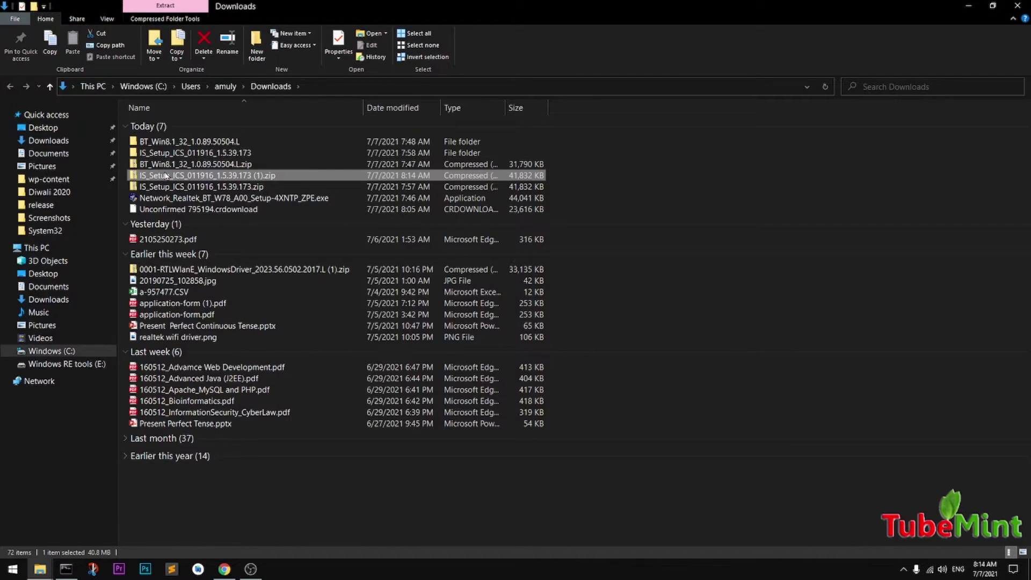
- Extract IS_Setup_ICS_011916_1.5.39.173 (1).zip into its own folder
double_click(169, 154)
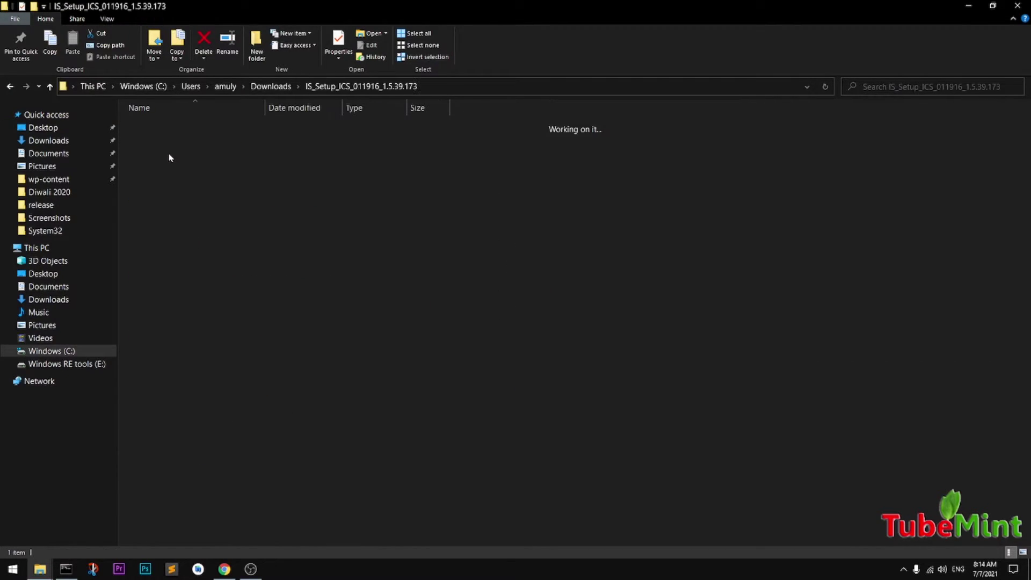
left_click(9, 87)
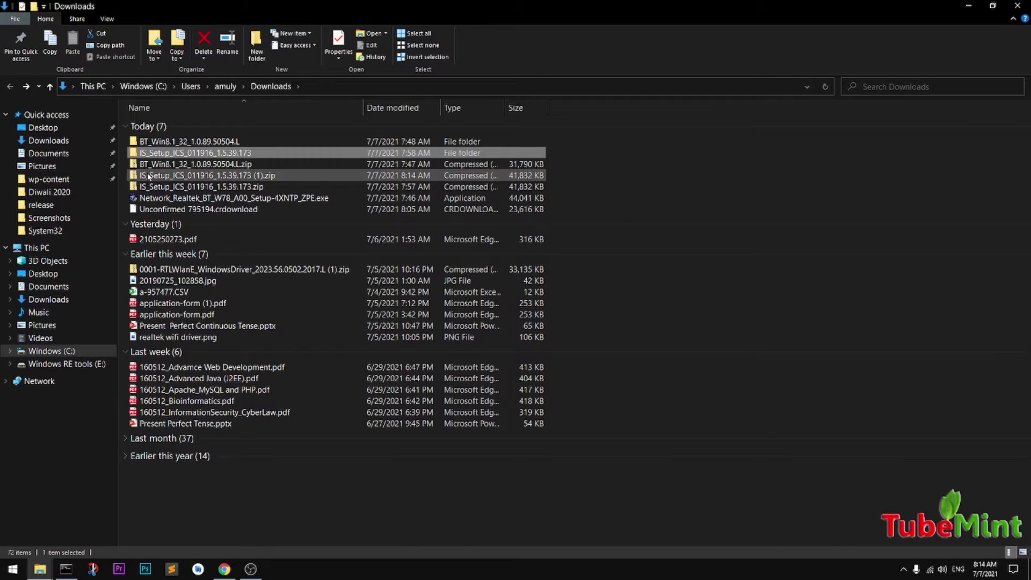
left_click(149, 176)
right_click(148, 177)
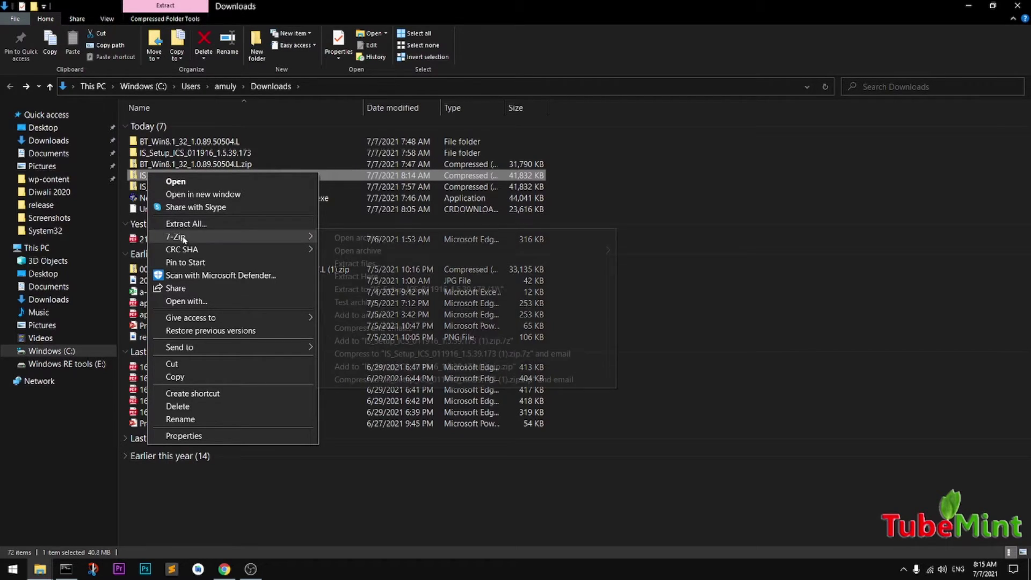
mouse_move(183, 239)
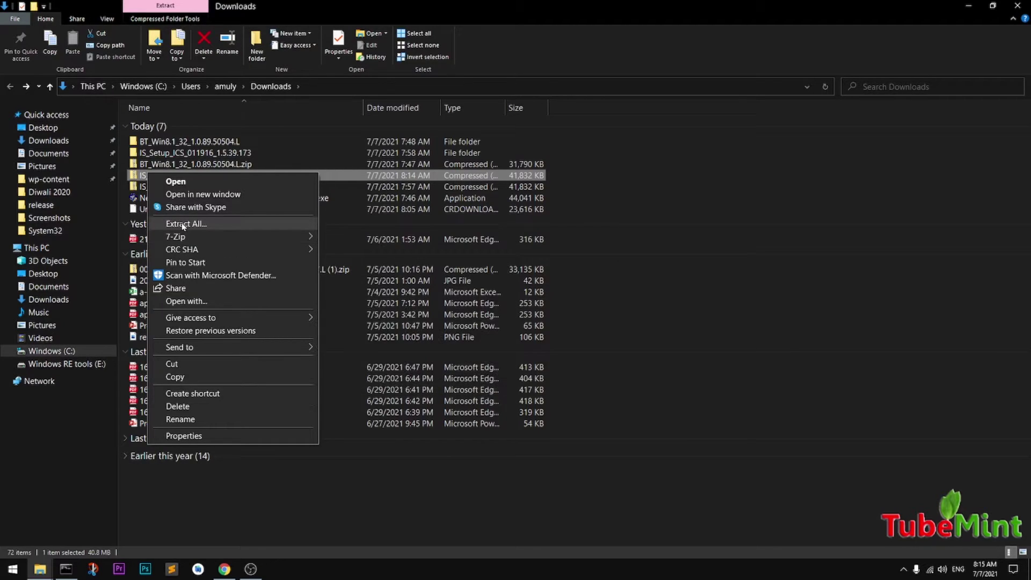
left_click(183, 224)
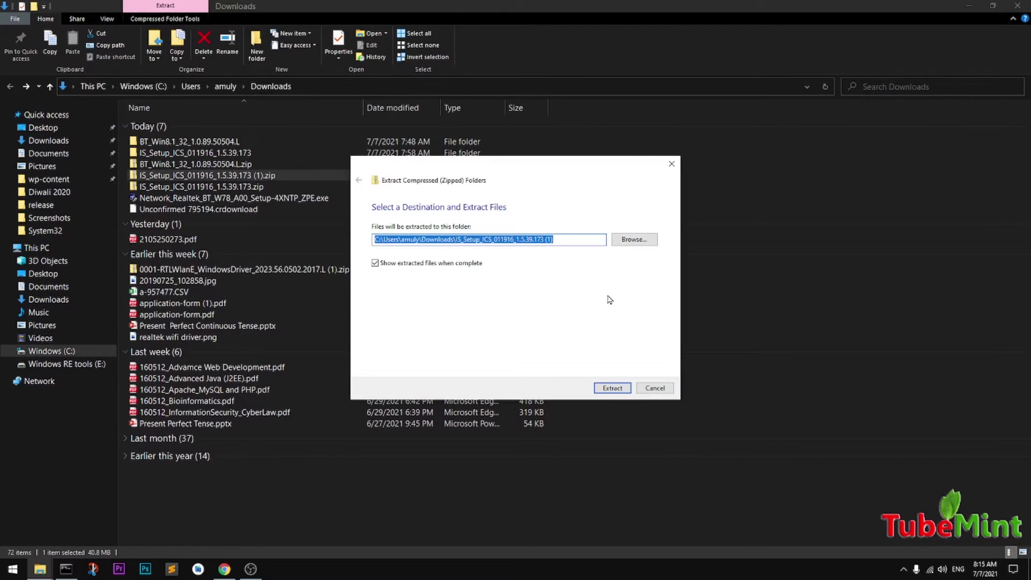
left_click(613, 388)
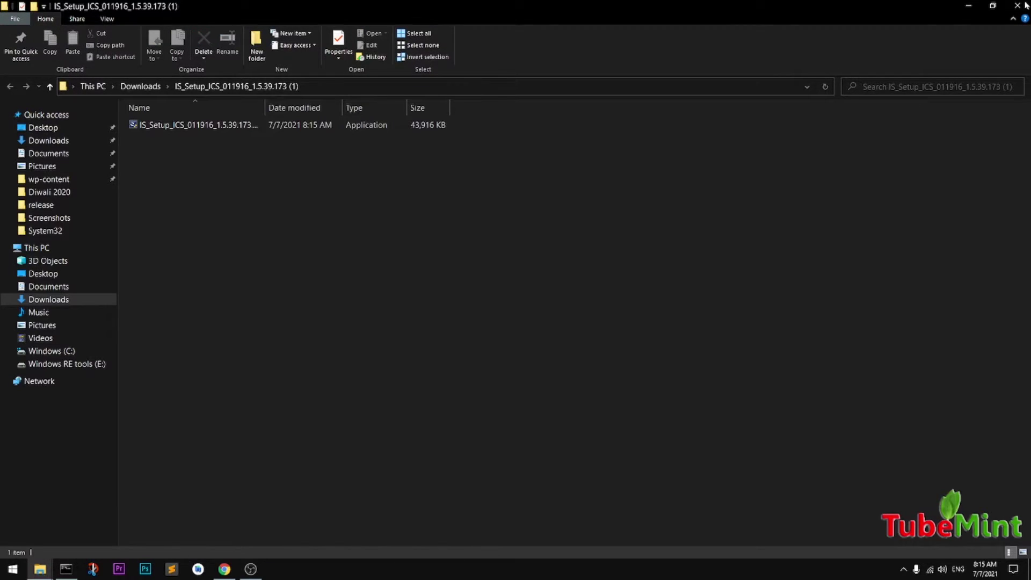
left_click(1026, 6)
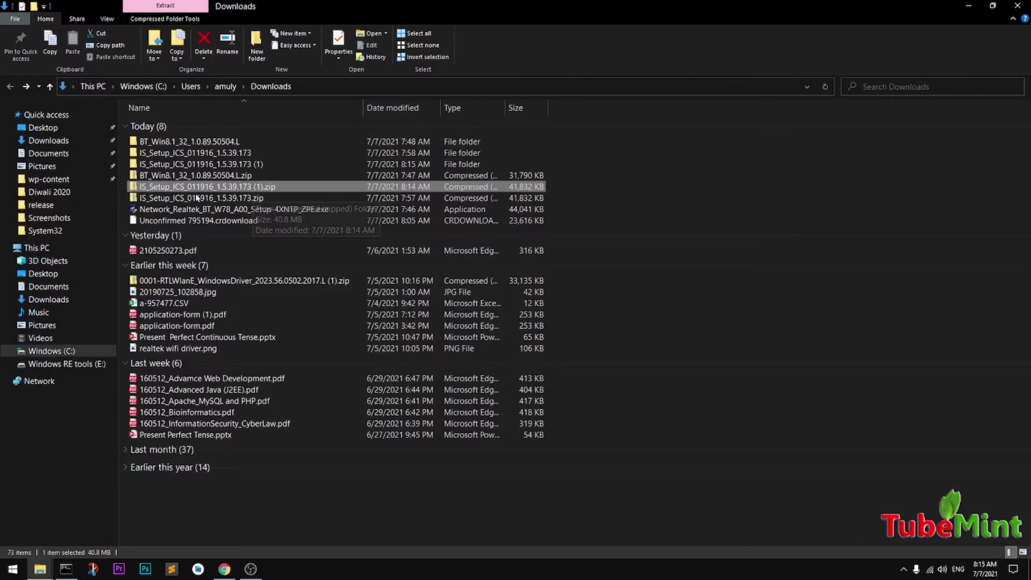
- Permanently delete both IS_Setup zip archives from Downloads
left_click(164, 188, "ctrl")
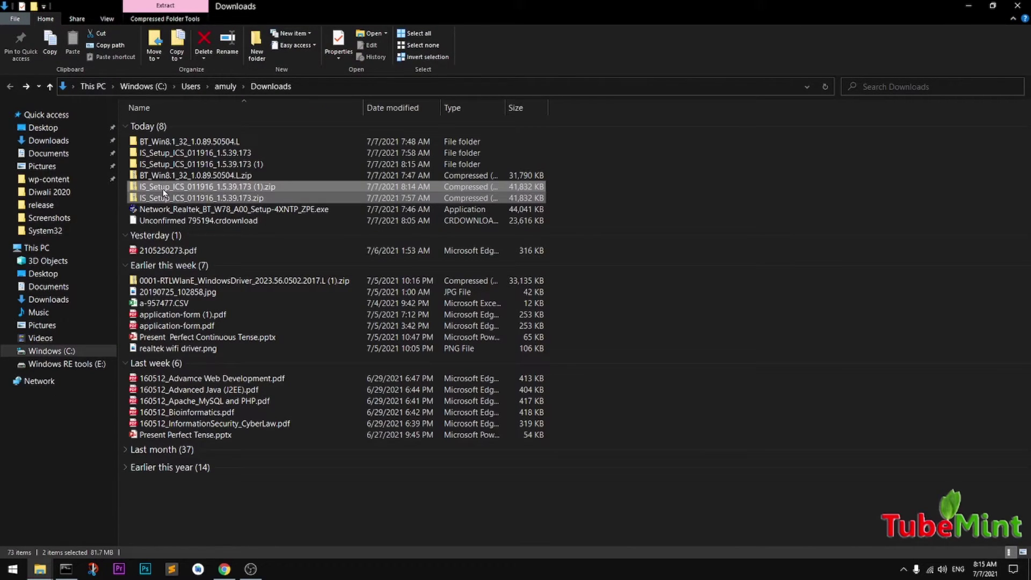
key("shift+Delete")
key("Return")
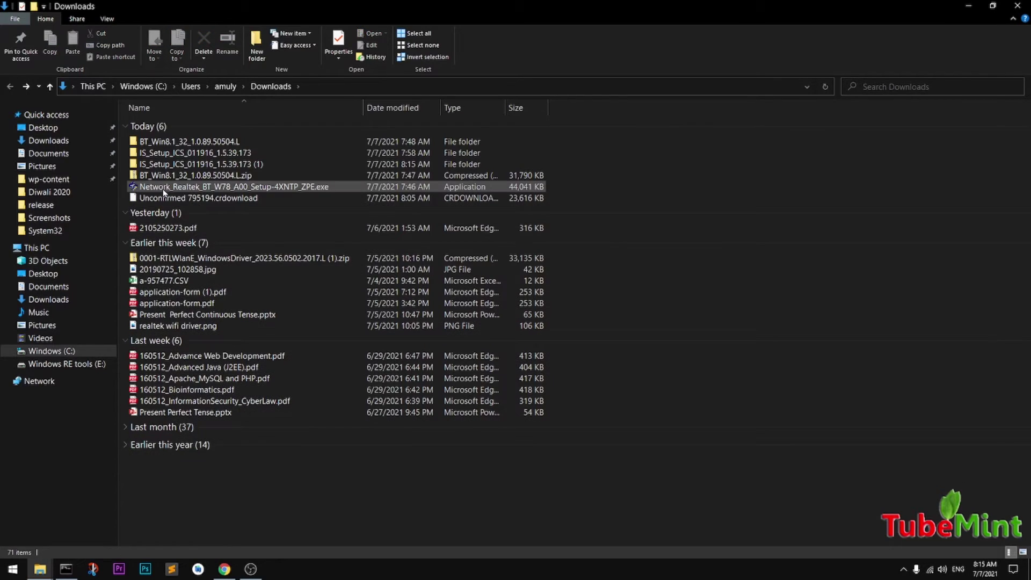
left_click(167, 165)
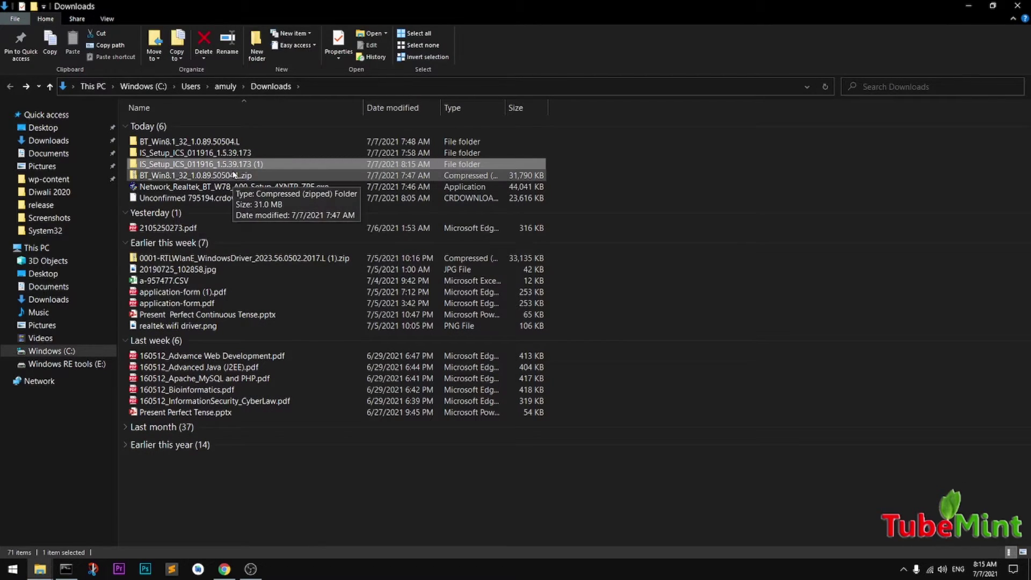
- Delete the duplicate setup folder and open IS_Setup_ICS_011916_1.5.39.173 with a wider Name column
key("Delete")
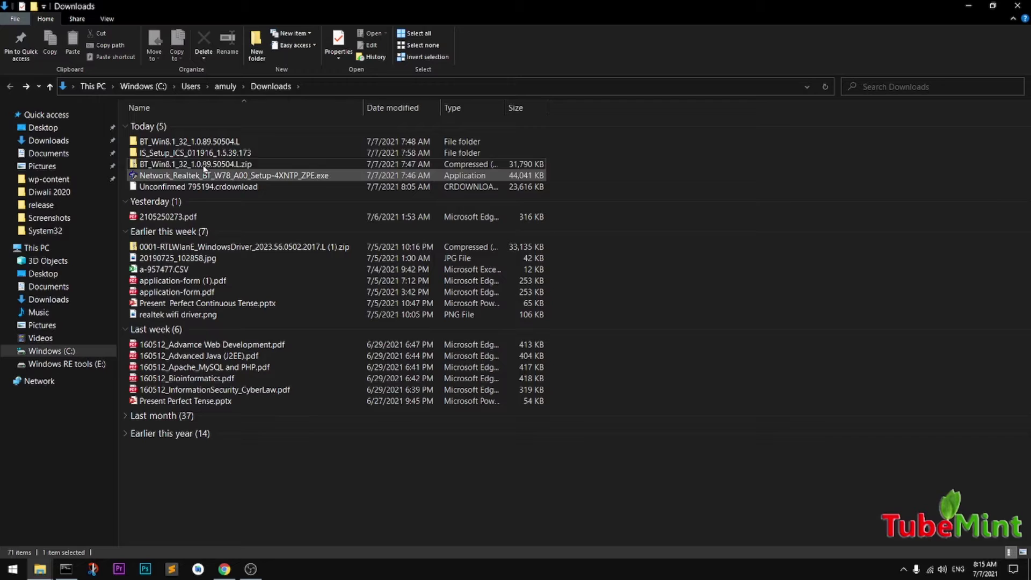
left_click(169, 153)
double_click(169, 154)
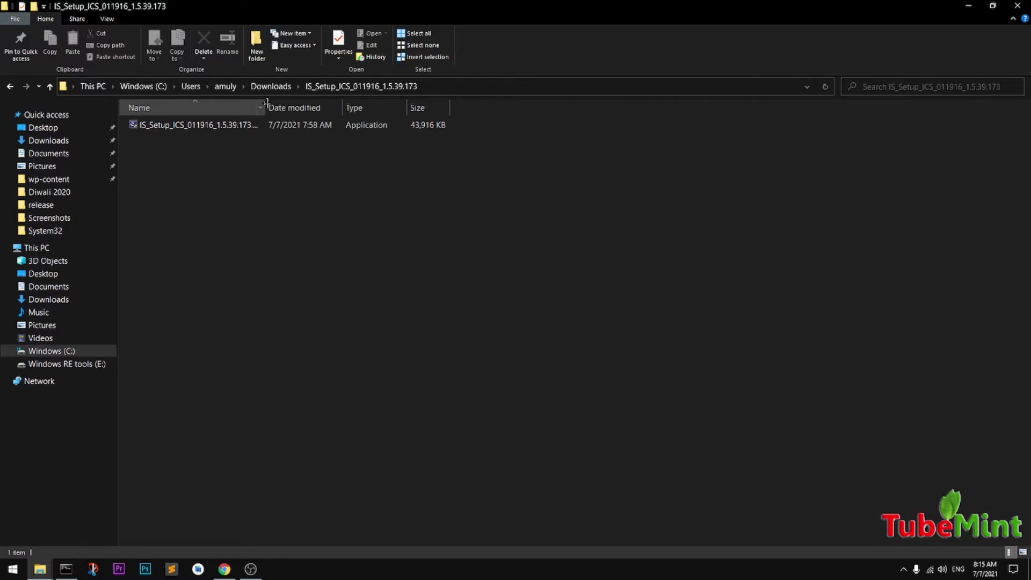
left_click_drag(265, 105, 394, 116)
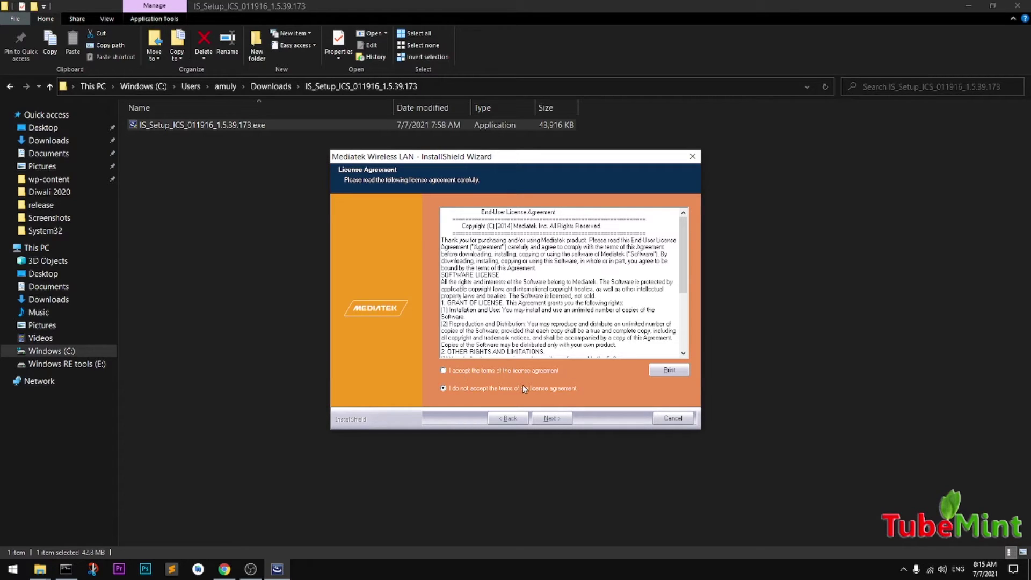
- Accept the licence and keep 'Install driver and Mediatek WLAN Utility' selected
left_click(444, 371)
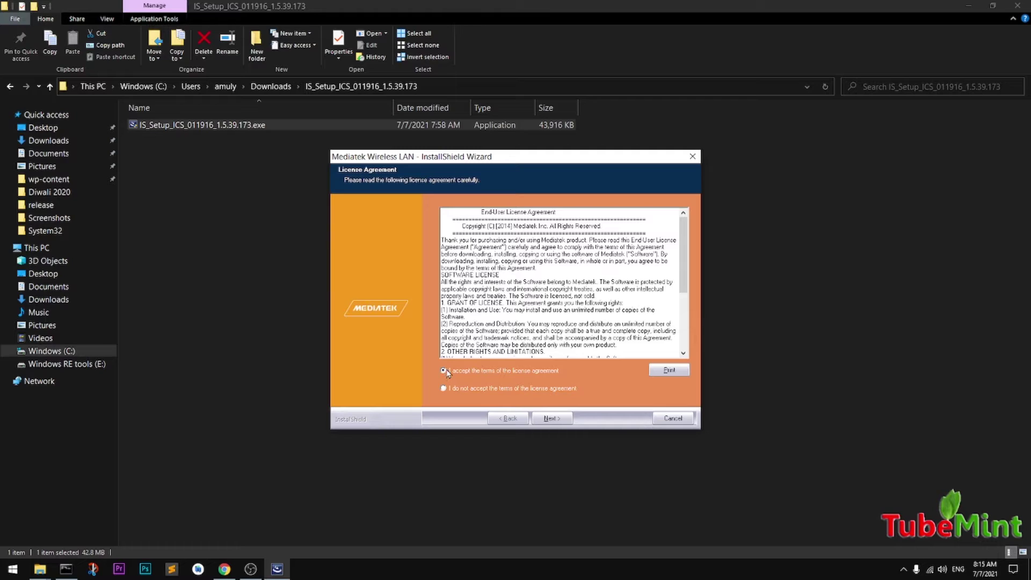
left_click(551, 418)
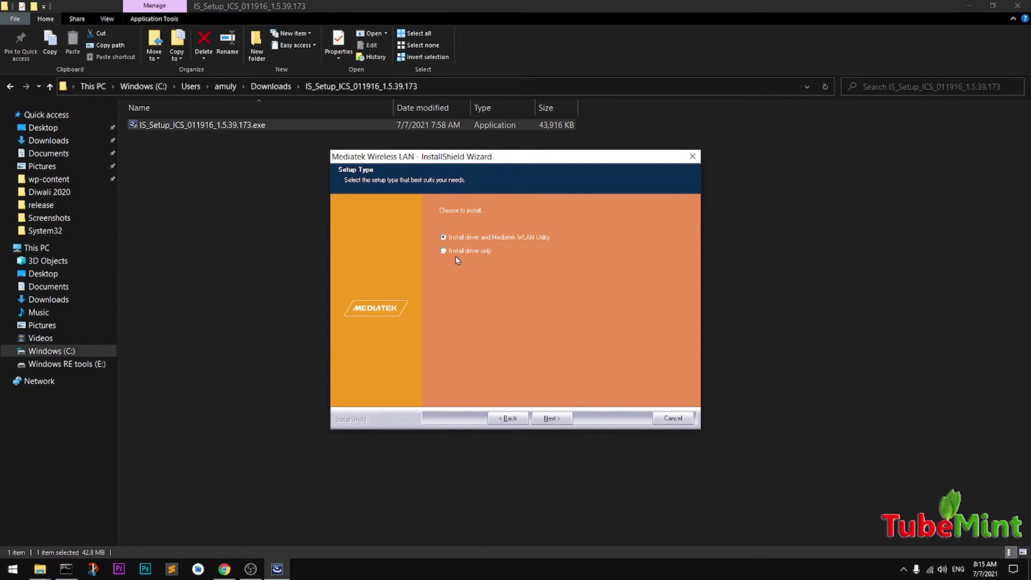
left_click(549, 424)
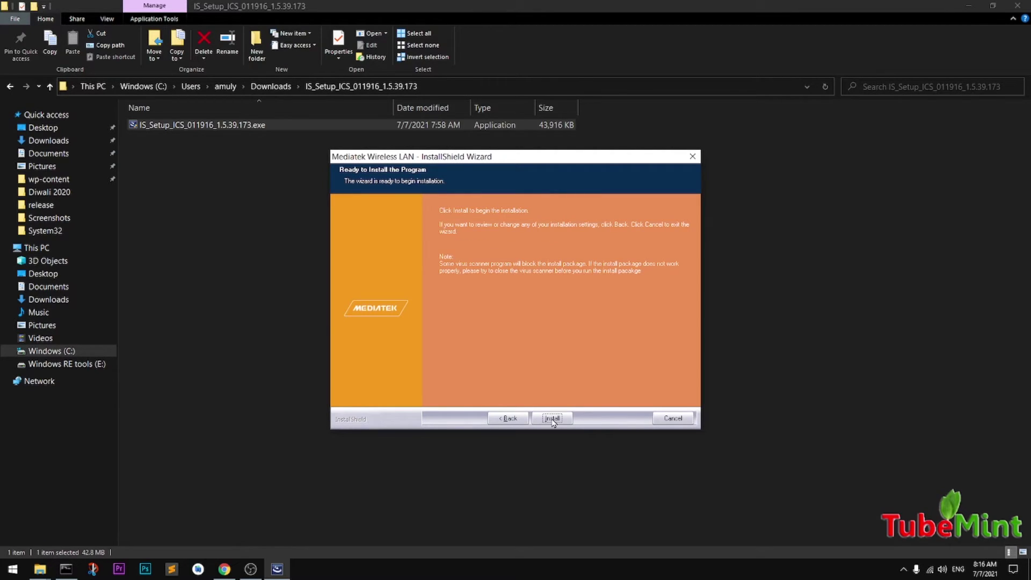
- Install MediaTek Wireless LAN, keeping the installer visible, and finish the wizard when done
left_click(552, 420)
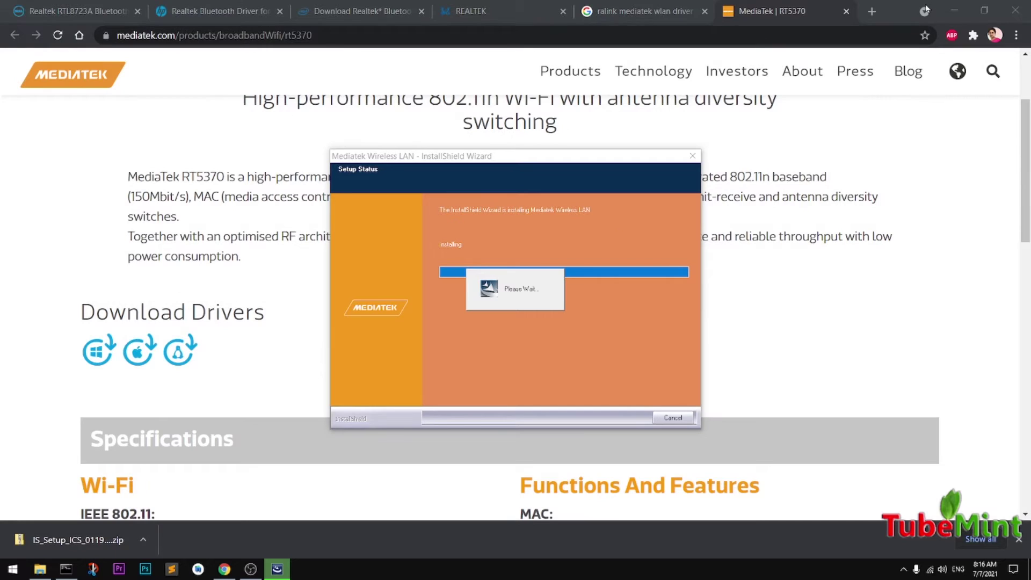
left_click(397, 34)
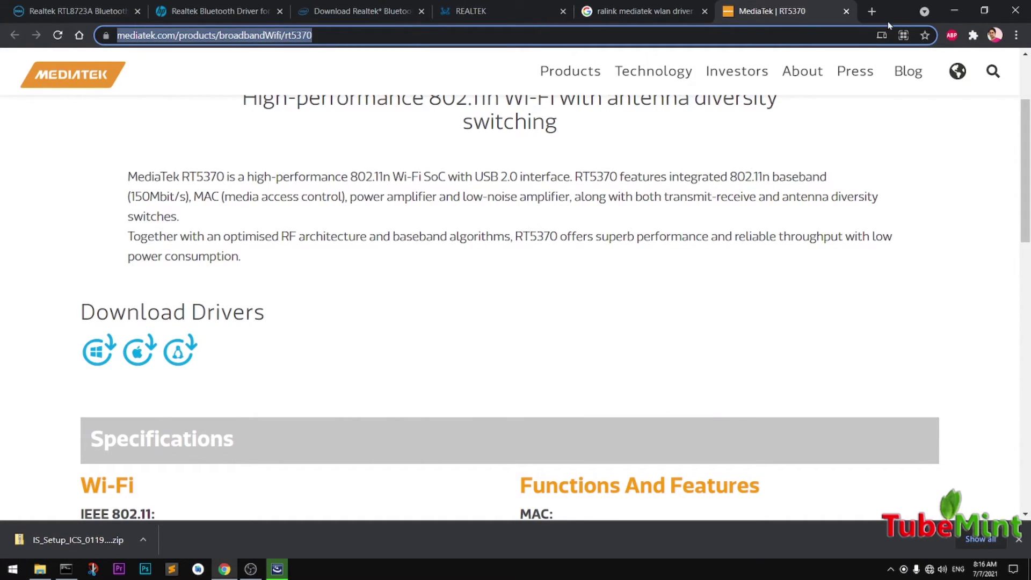
left_click(954, 11)
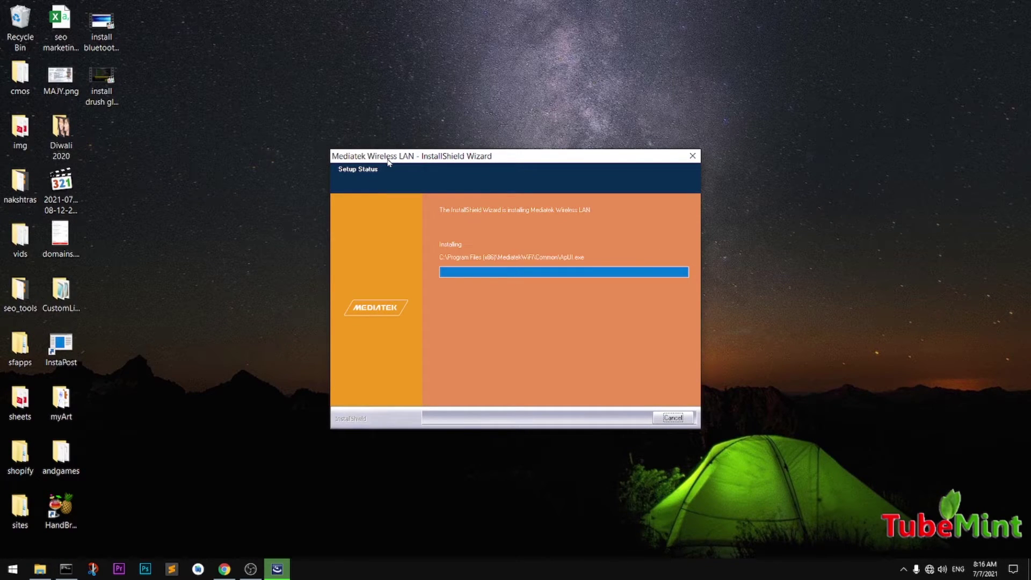
left_click_drag(379, 156, 408, 155)
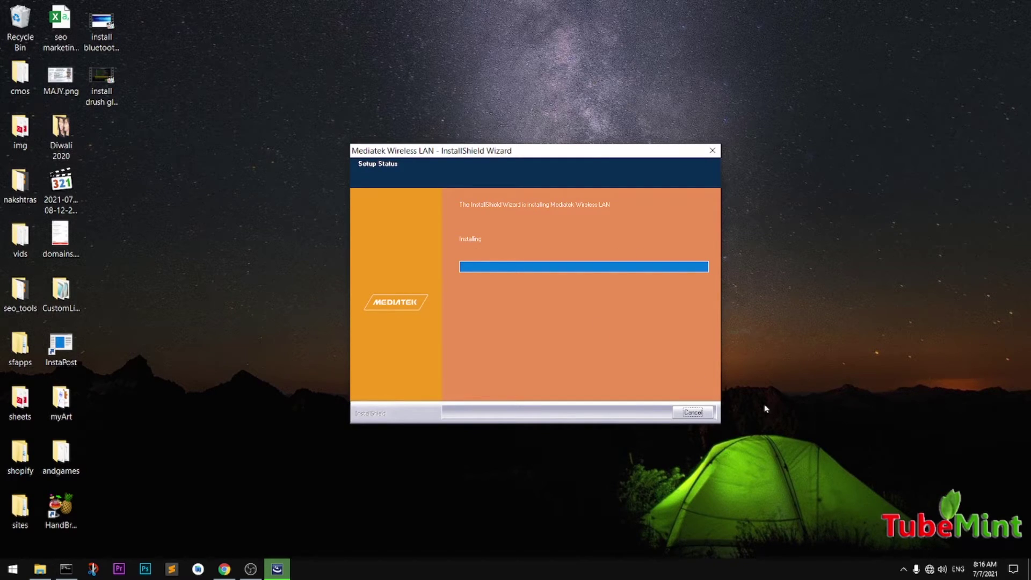
left_click(903, 571)
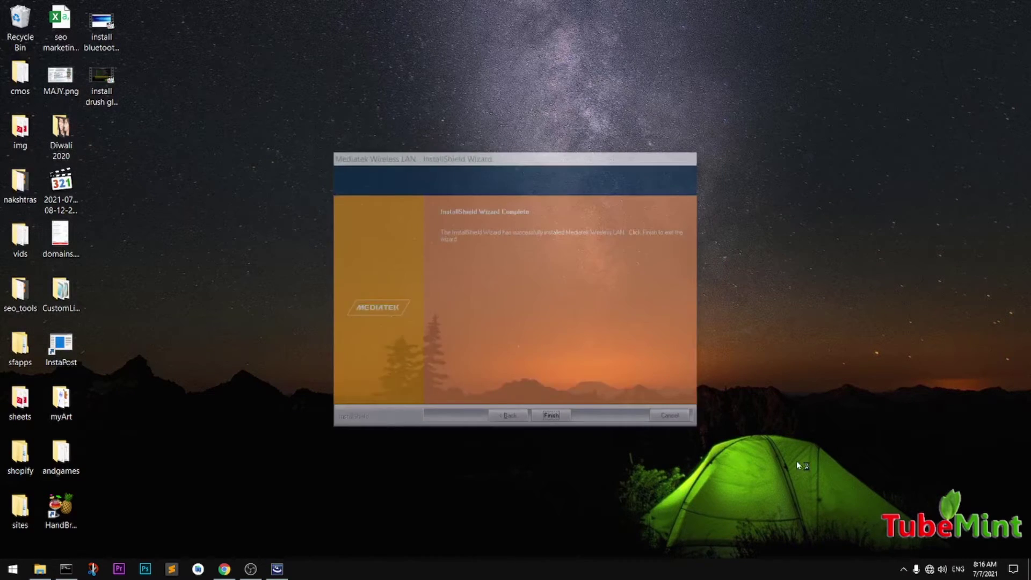
left_click(554, 419)
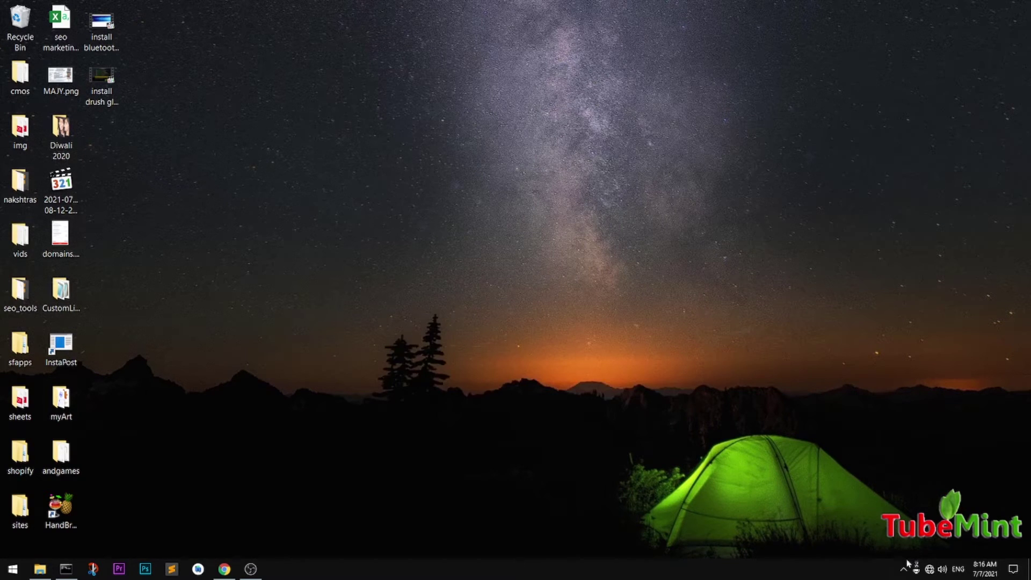
left_click(905, 570)
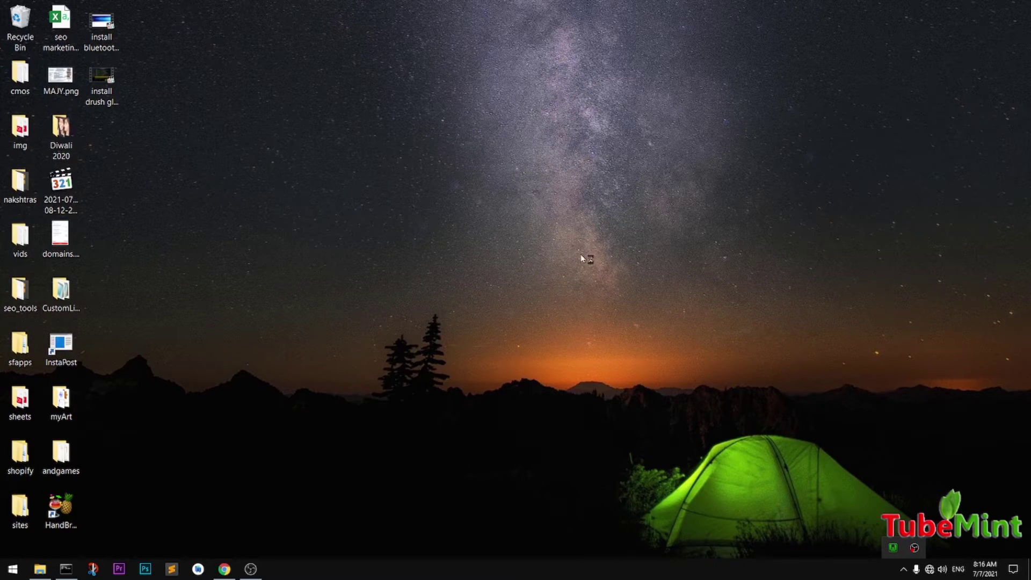
mouse_move(927, 573)
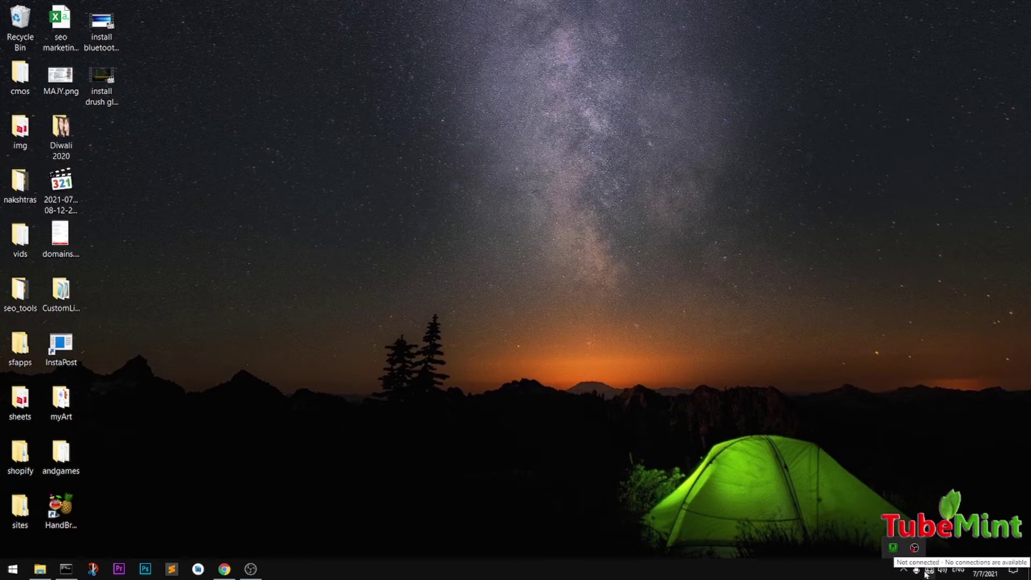
left_click(912, 396)
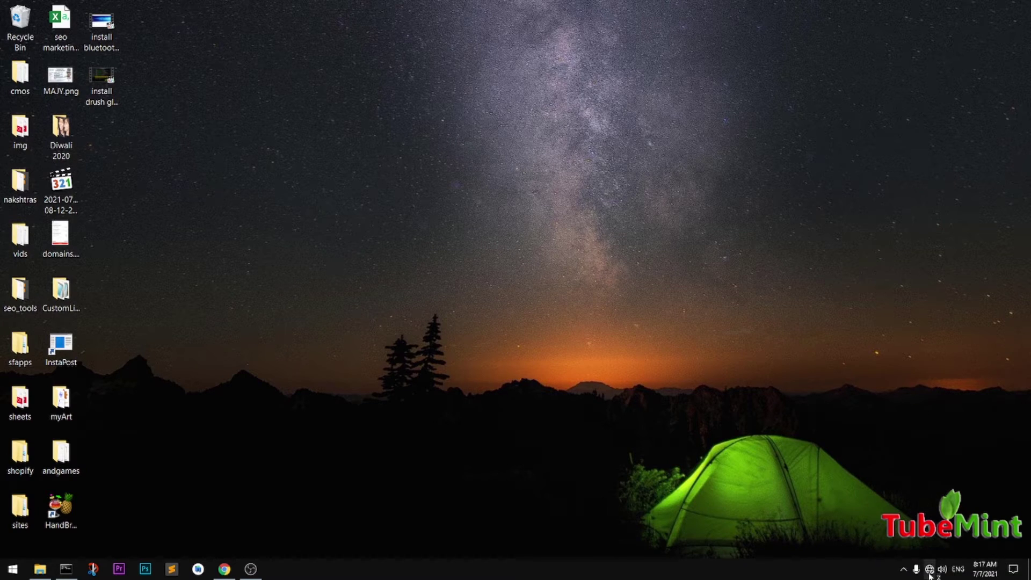
mouse_move(930, 576)
left_click(902, 568)
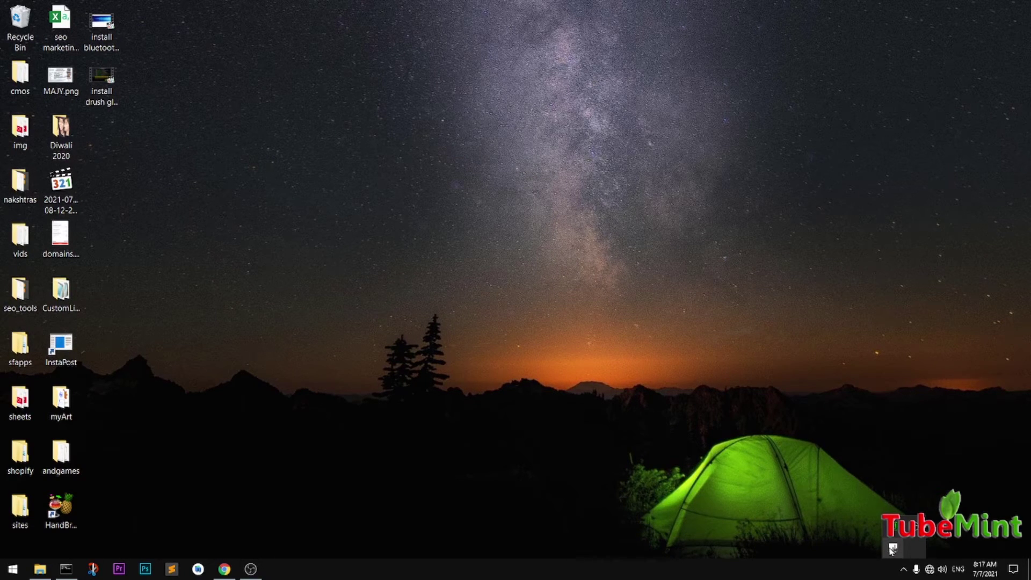
left_click(779, 507)
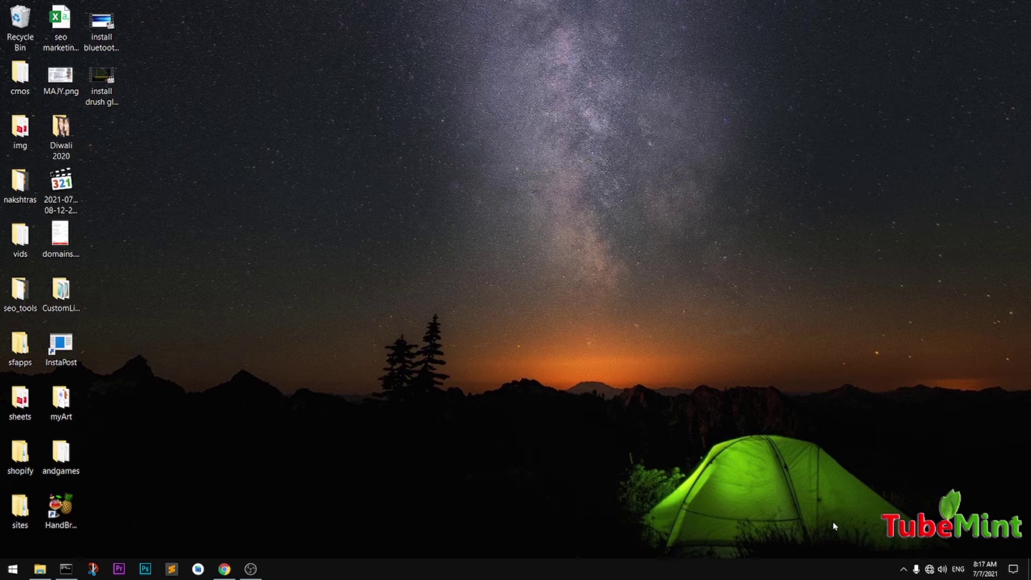
left_click(905, 571)
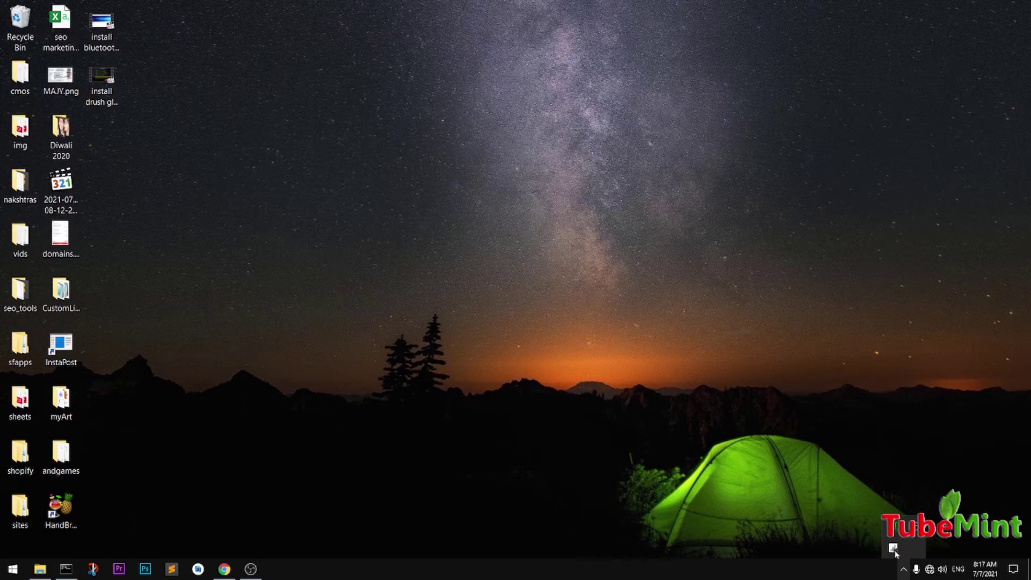
right_click(894, 550)
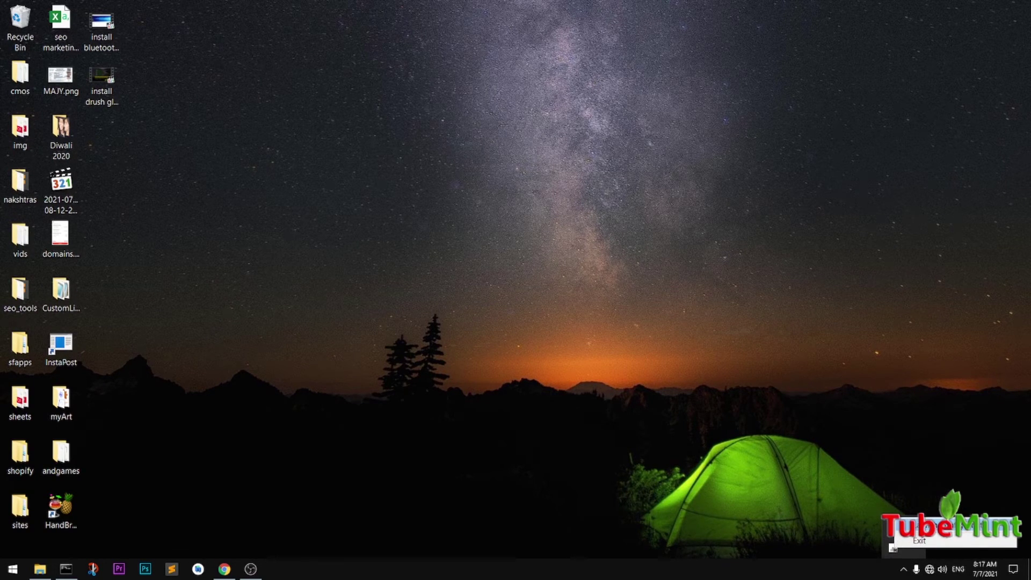
left_click(920, 541)
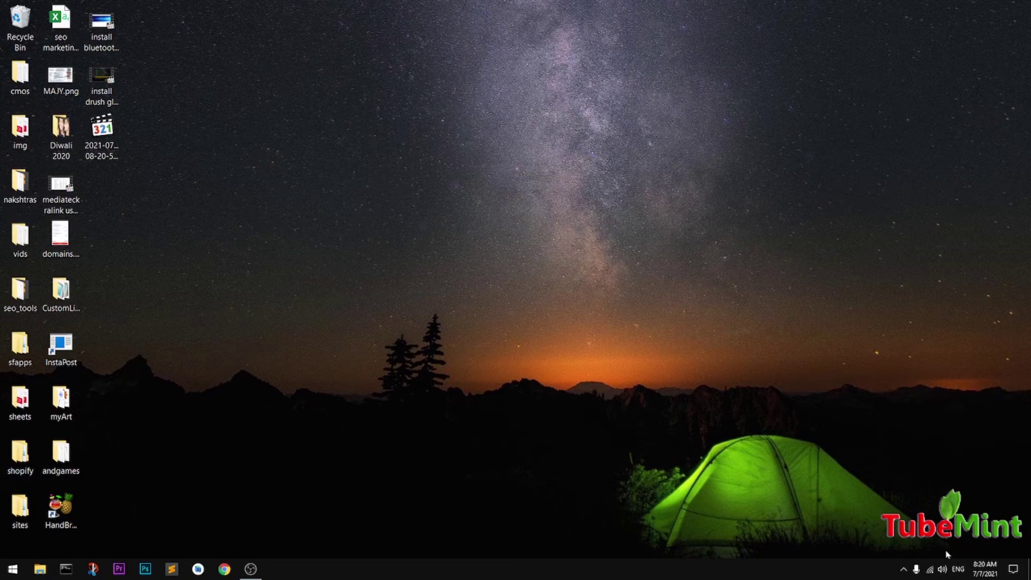
left_click(906, 569)
left_click(915, 547)
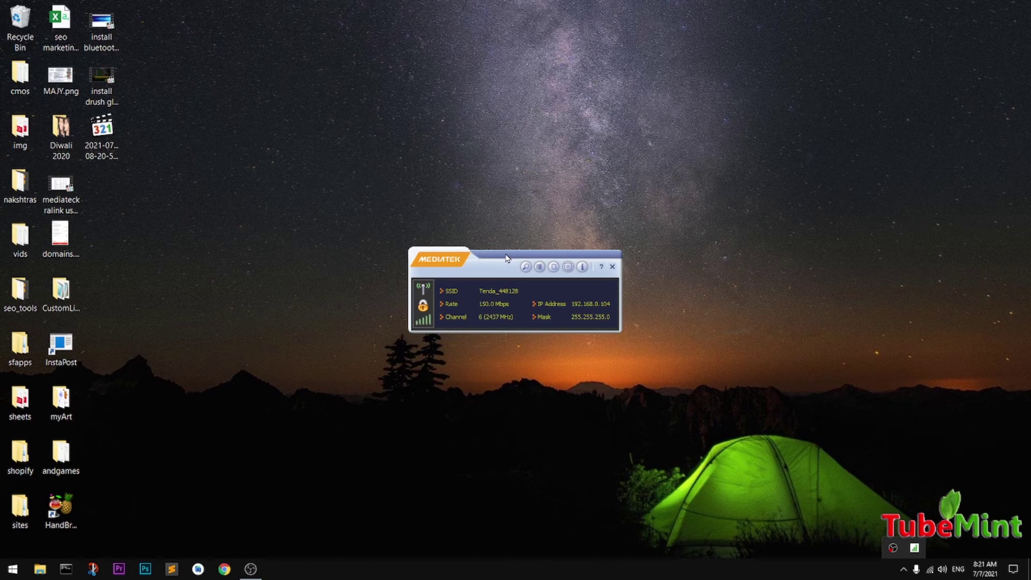
left_click_drag(506, 257, 492, 218)
left_click(746, 341)
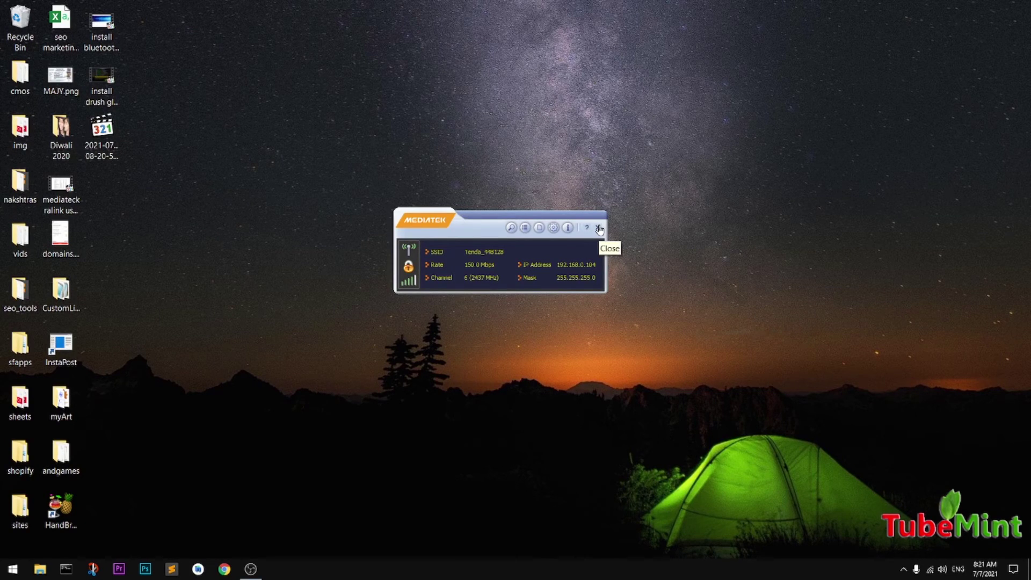
left_click(554, 228)
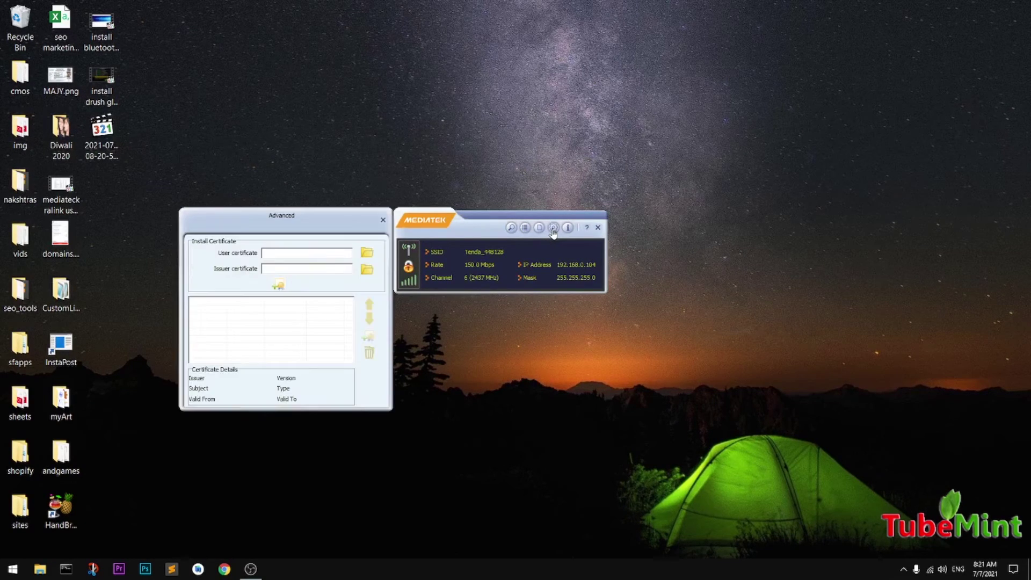
left_click(383, 220)
left_click(598, 229)
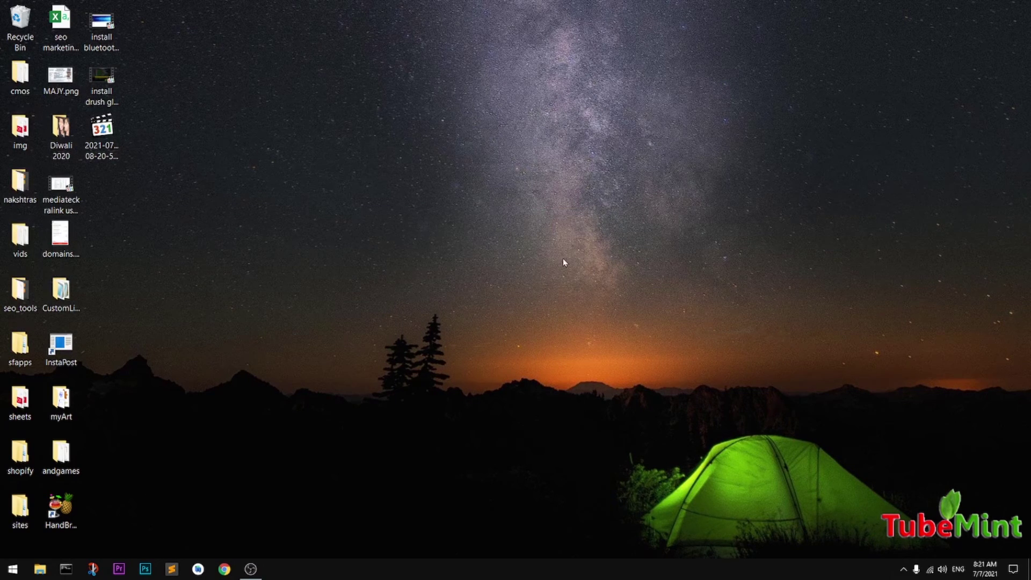
- Run appwiz.cpl and select the Mediatek RT2870 Wireless LAN Card entry, version 1.5.39.173
key("super+r")
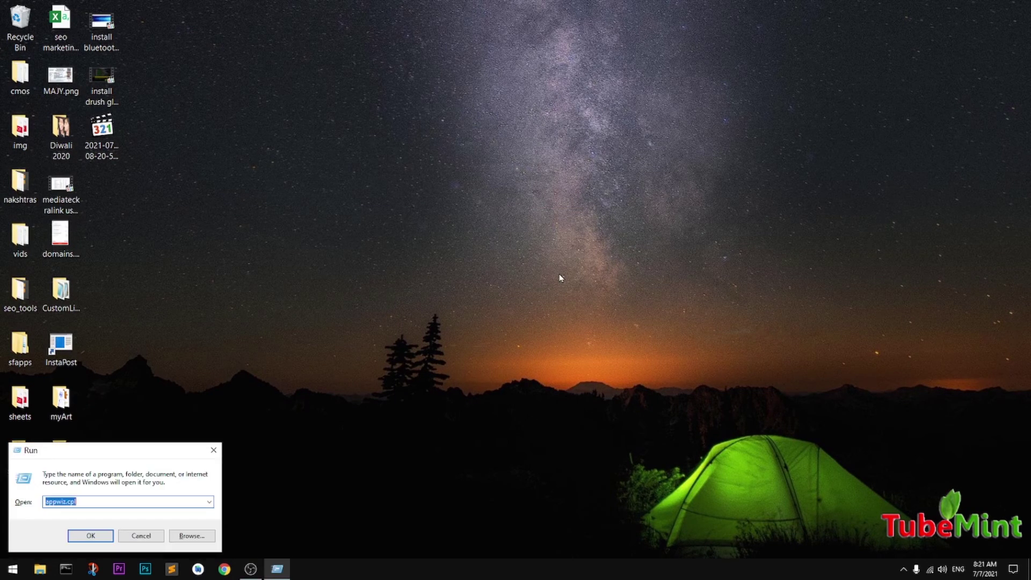
key("Return")
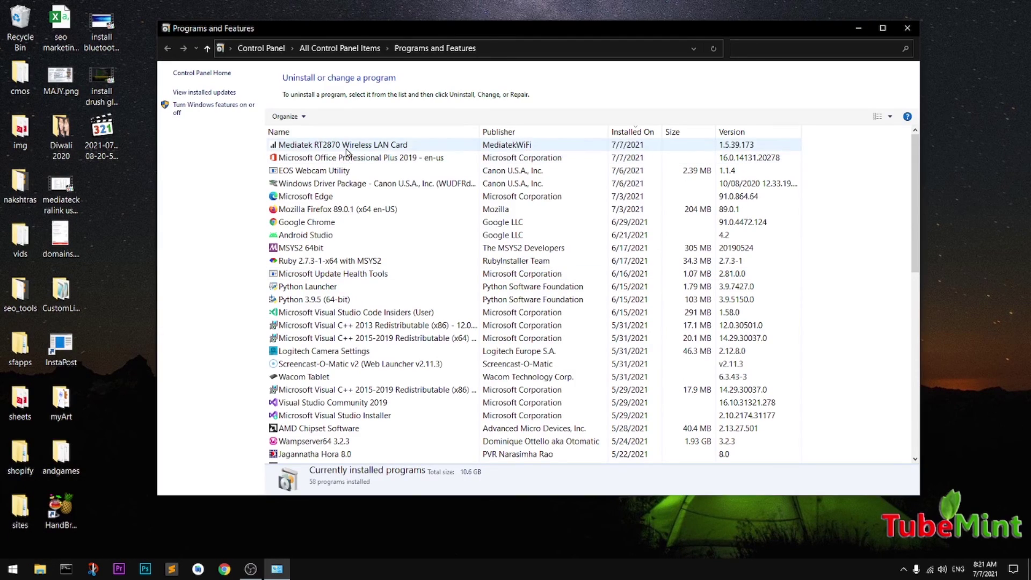
left_click(348, 149)
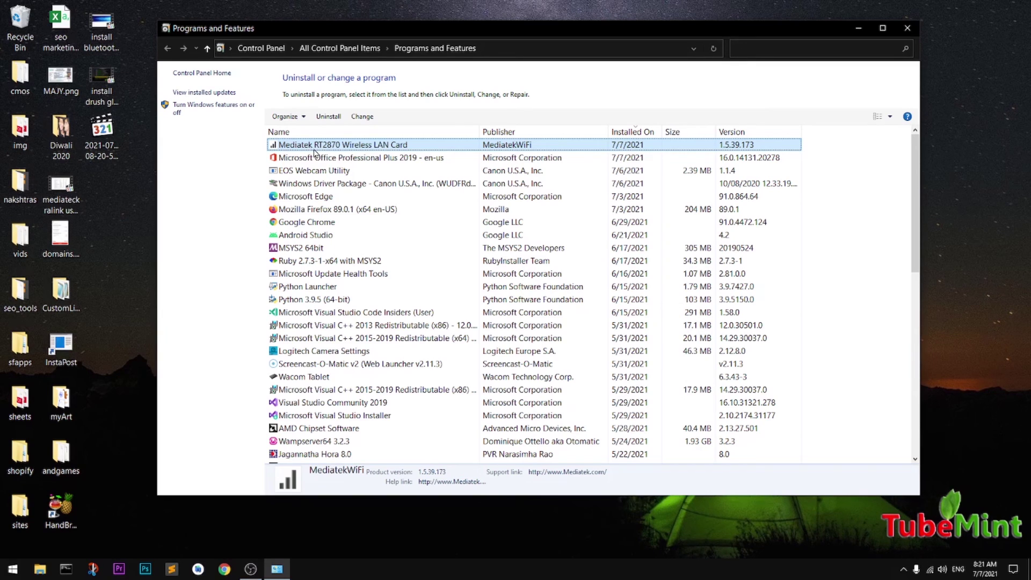